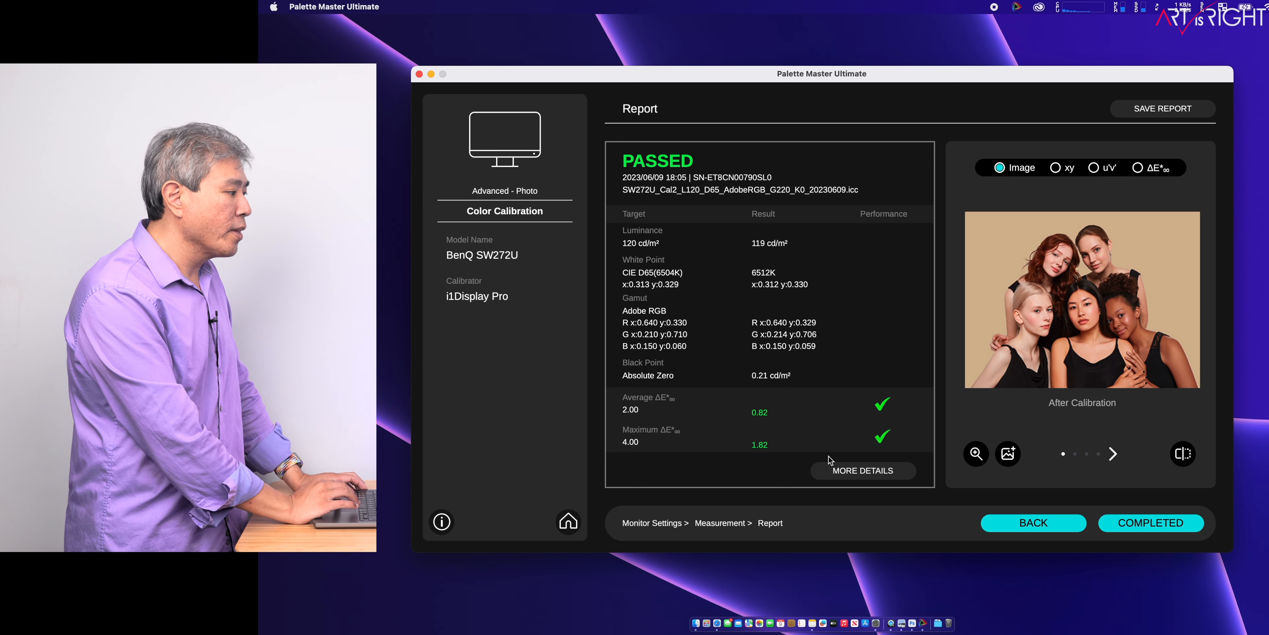
Examine the report's detailed patch results, return to the summary, and browse the sample images through to the color patch chart
{"action": "left_click", "coordinate": [837, 470]}
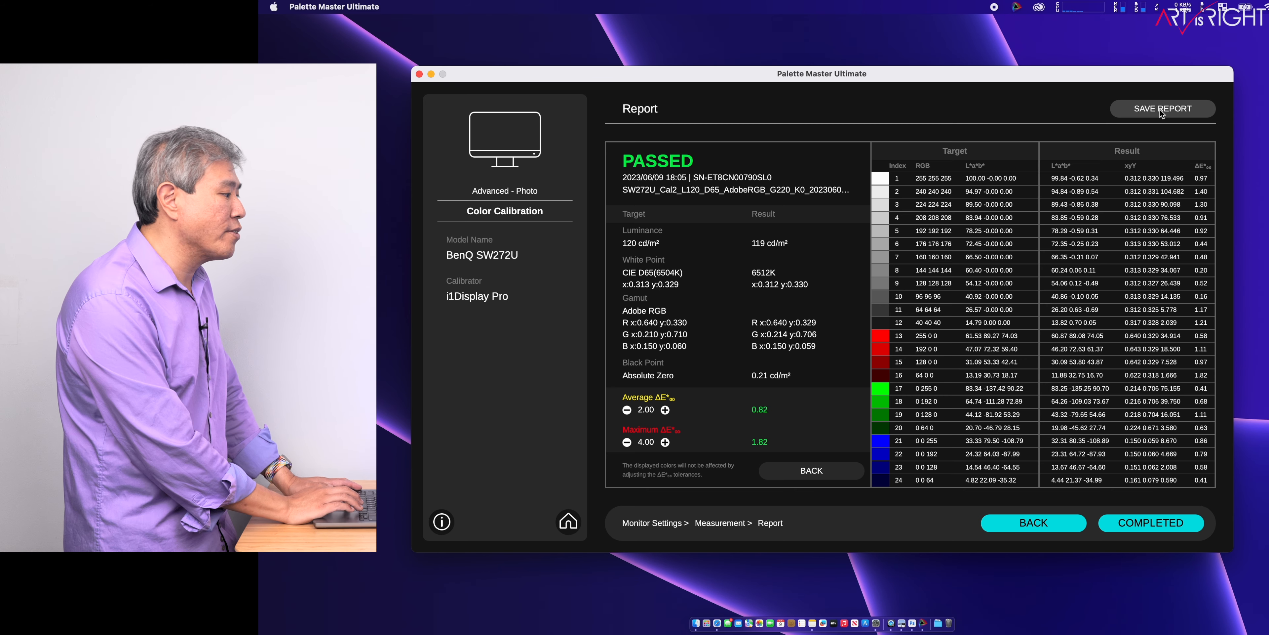
{"action": "left_click", "coordinate": [819, 471]}
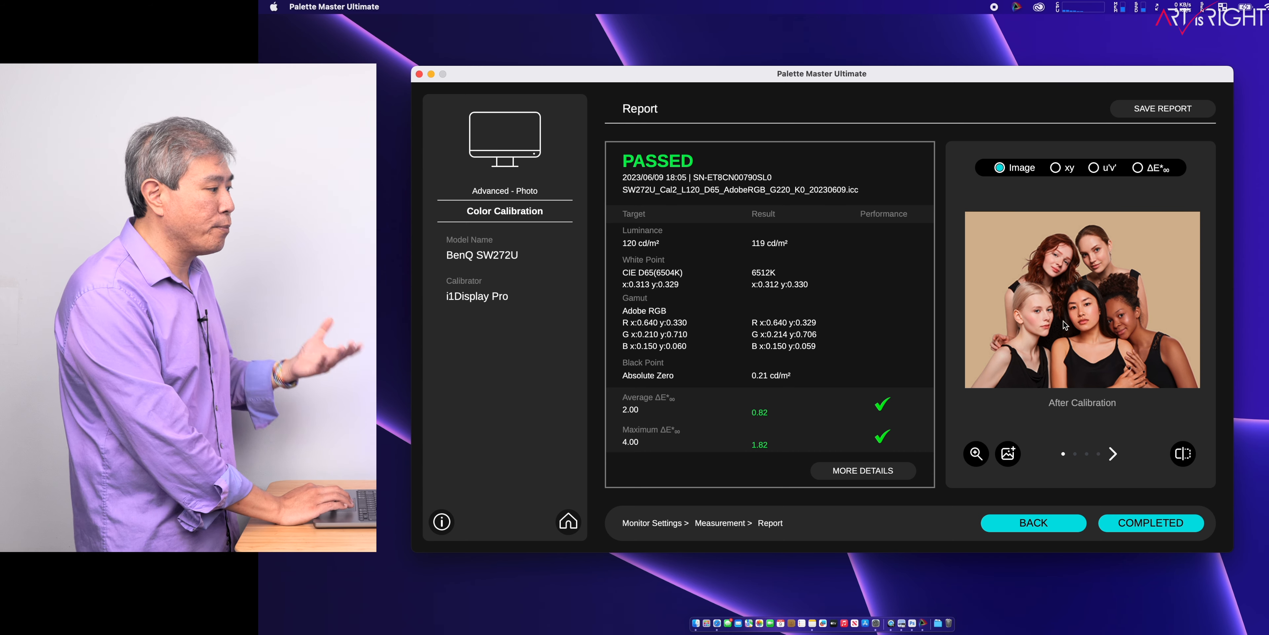
{"action": "left_click", "coordinate": [1115, 453]}
{"action": "left_click", "coordinate": [1114, 454]}
{"action": "left_click", "coordinate": [1114, 454]}
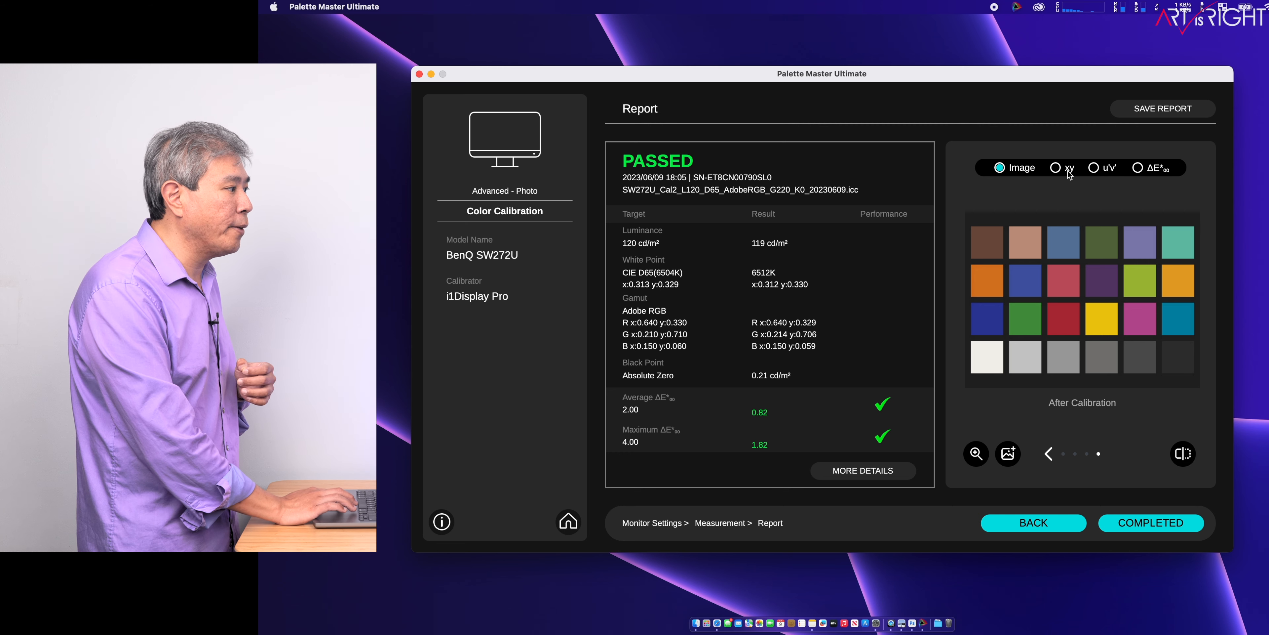
View the report's xy, u'v' and ΔE*00 graphs, and return to the image preview
{"action": "left_click", "coordinate": [1057, 168]}
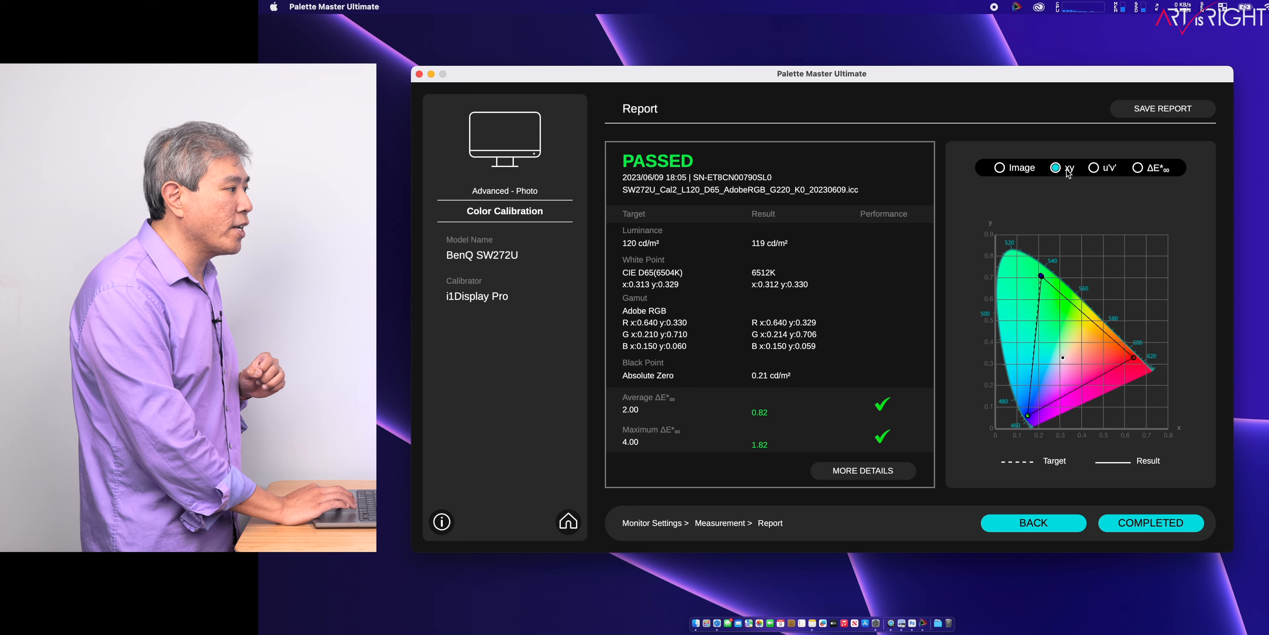
{"action": "left_click", "coordinate": [1092, 169]}
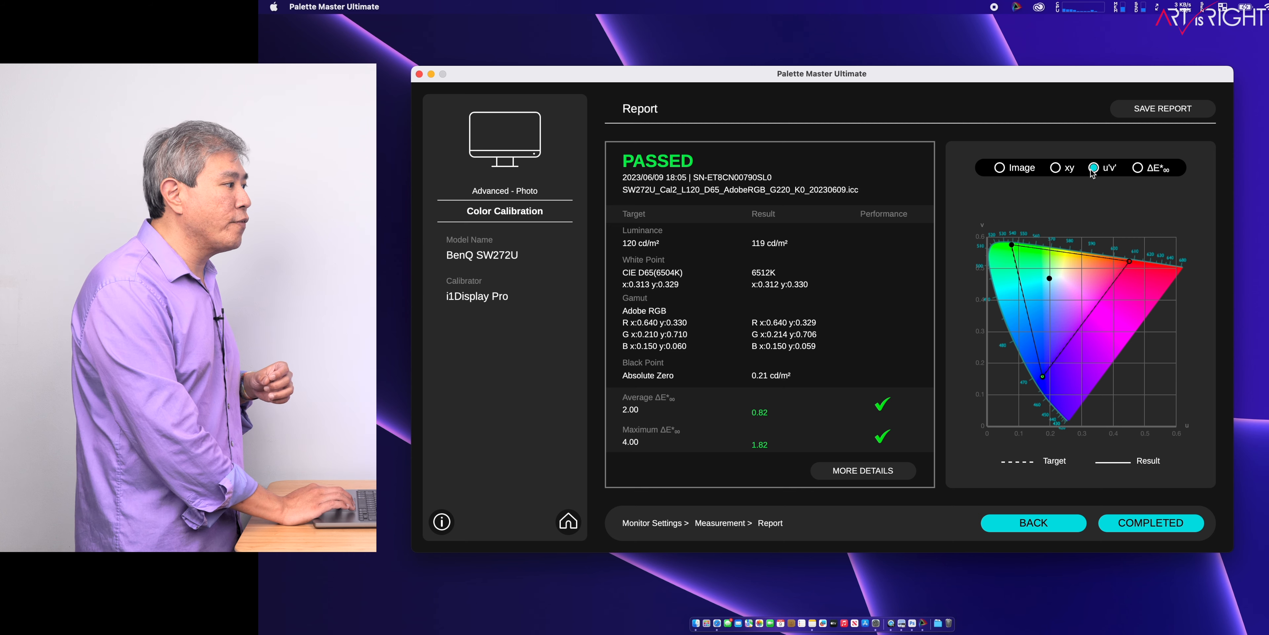
{"action": "left_click", "coordinate": [1138, 168]}
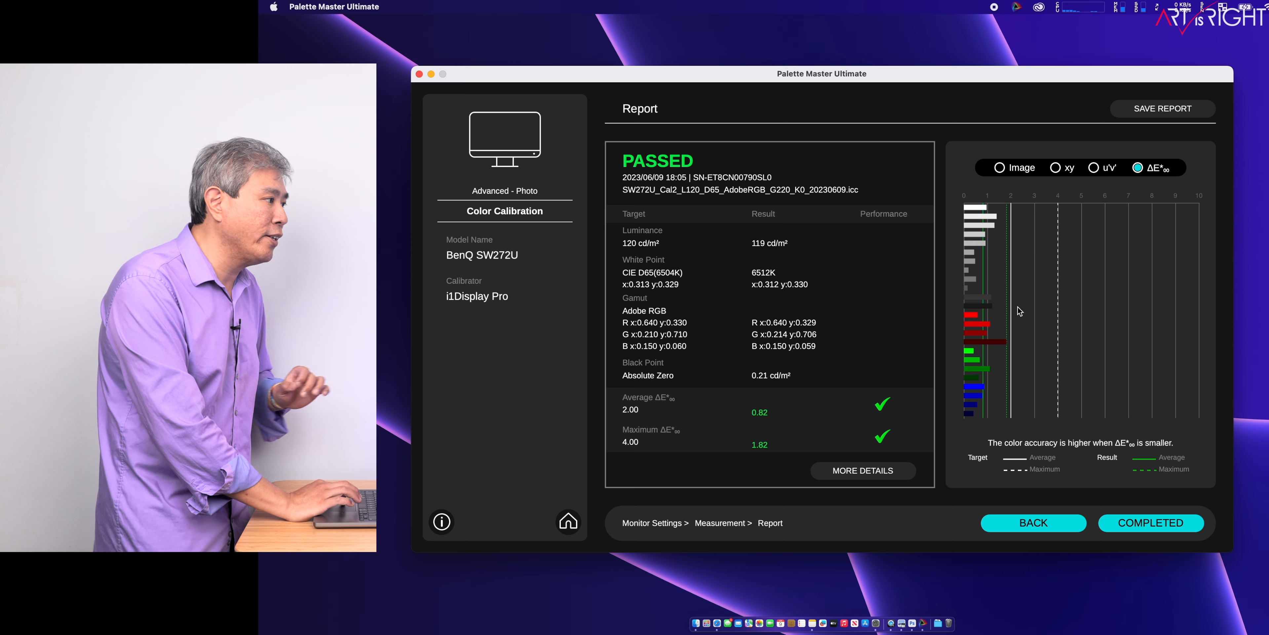
{"action": "left_click", "coordinate": [1000, 173]}
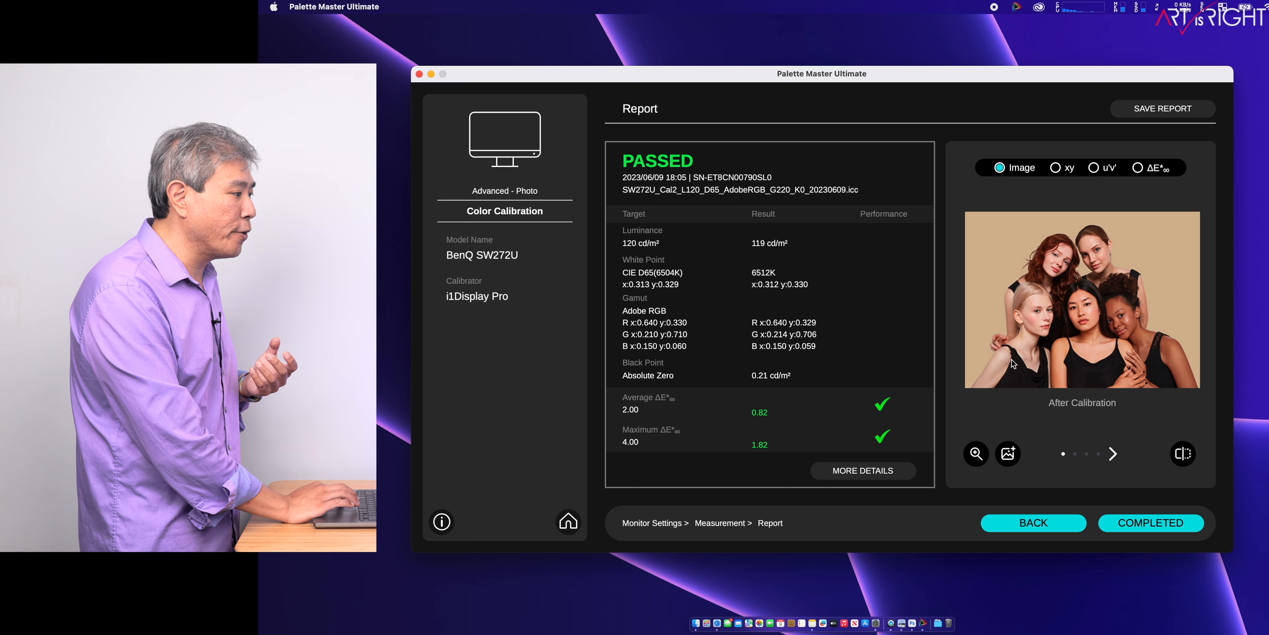
Open the enlarged preview and view the couple portrait, green landscape, colorful street and ballet dancer sample images
{"action": "left_click", "coordinate": [977, 453]}
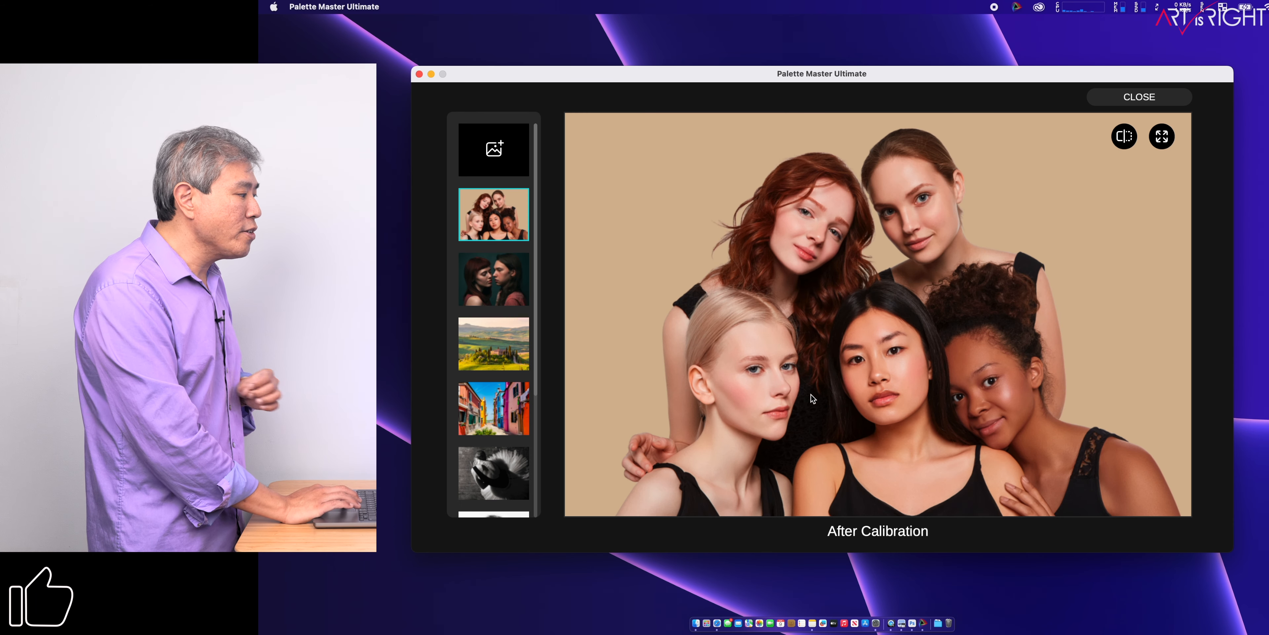
{"action": "left_click", "coordinate": [486, 285]}
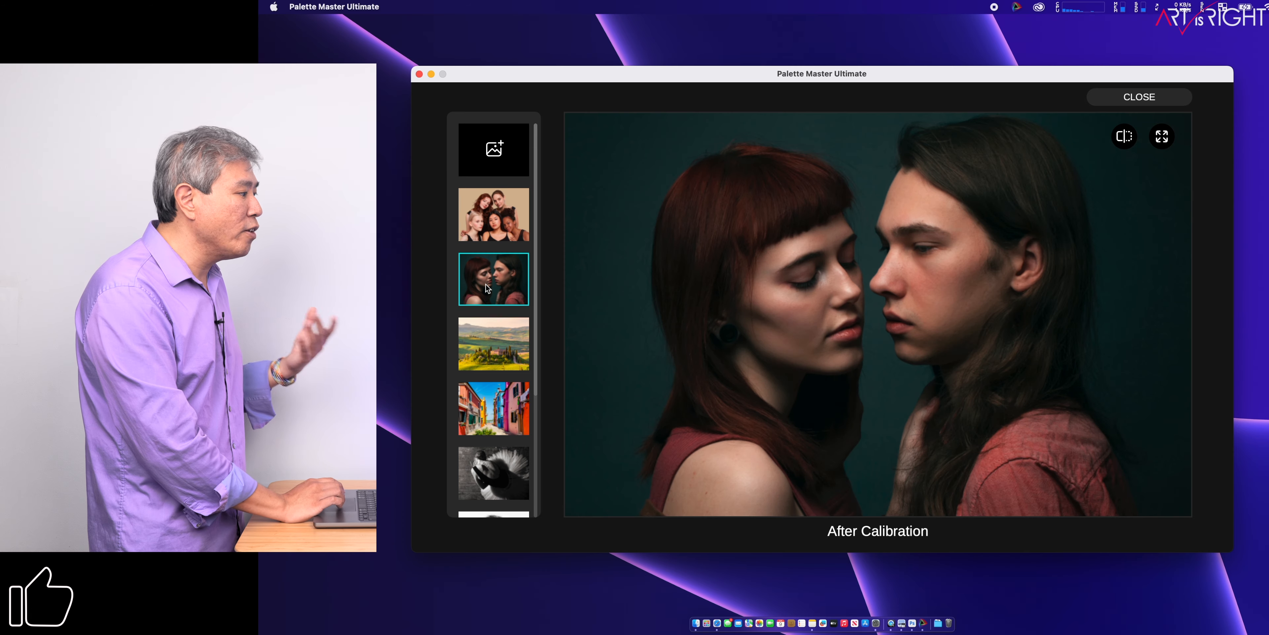
{"action": "scroll", "coordinate": [486, 284], "scroll_direction": "down", "scroll_amount": 3}
{"action": "left_click", "coordinate": [485, 283]}
{"action": "left_click", "coordinate": [487, 322]}
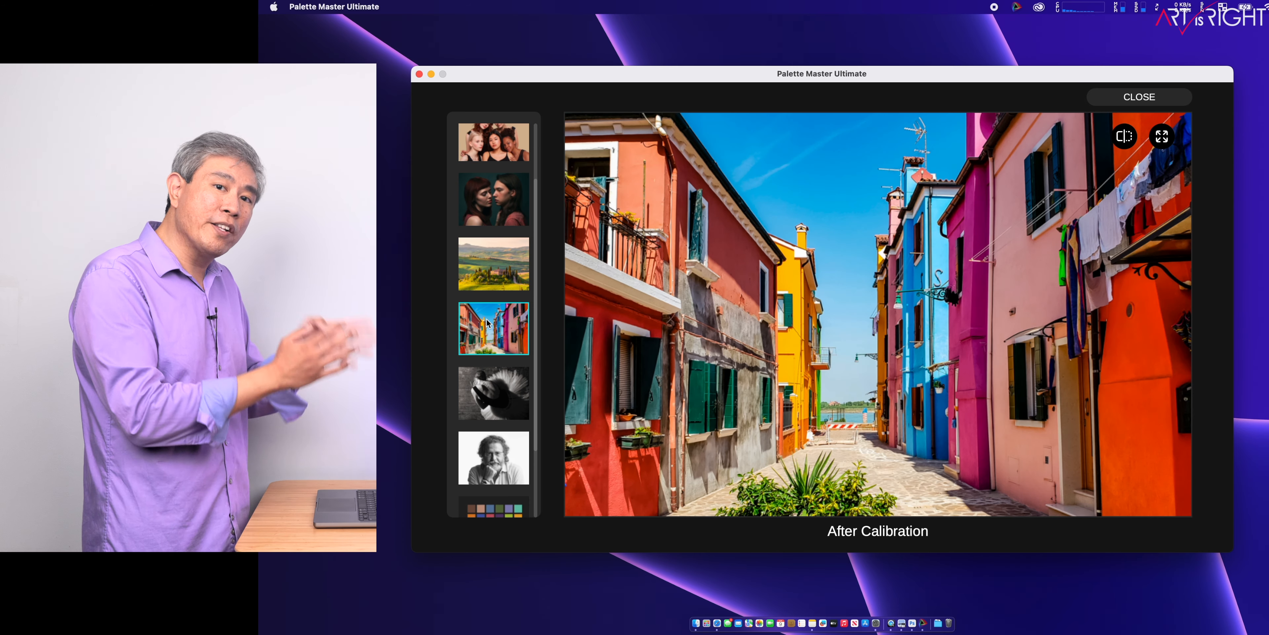
{"action": "left_click", "coordinate": [485, 391]}
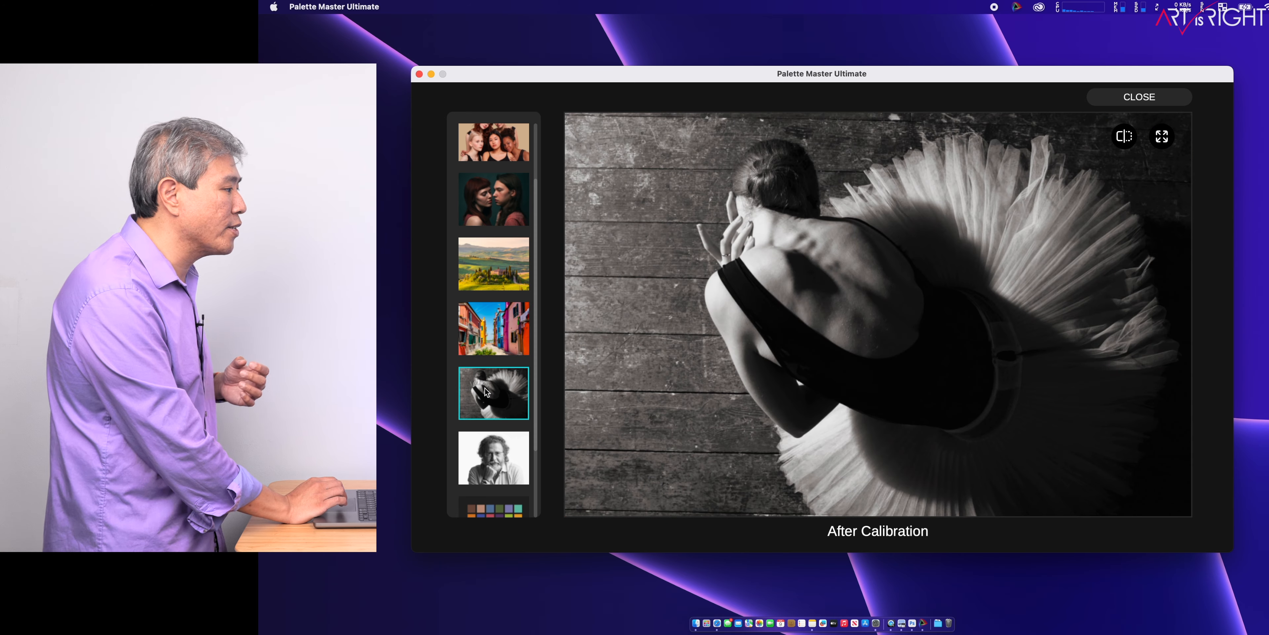
View the black-and-white male portrait, color patch chart and grayscale gradient samples, and close the enlarged preview
{"action": "scroll", "coordinate": [486, 391], "scroll_direction": "down", "scroll_amount": 2}
{"action": "left_click", "coordinate": [485, 387]}
{"action": "left_click", "coordinate": [486, 440]}
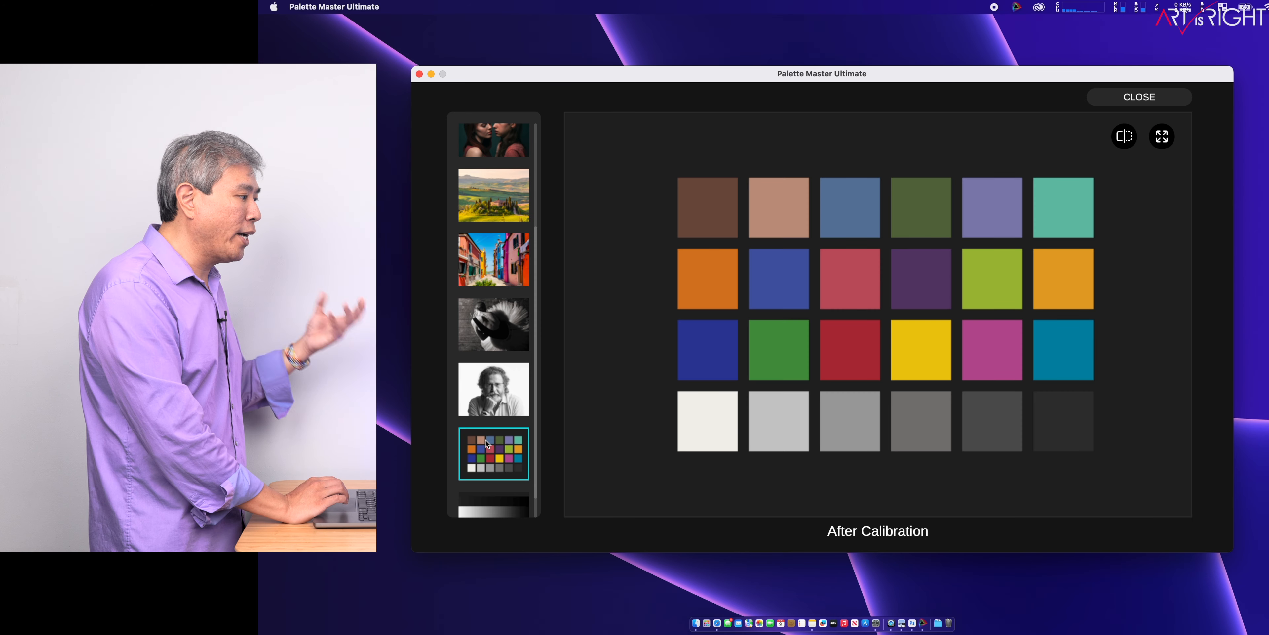
{"action": "scroll", "coordinate": [486, 440], "scroll_direction": "down", "scroll_amount": 1}
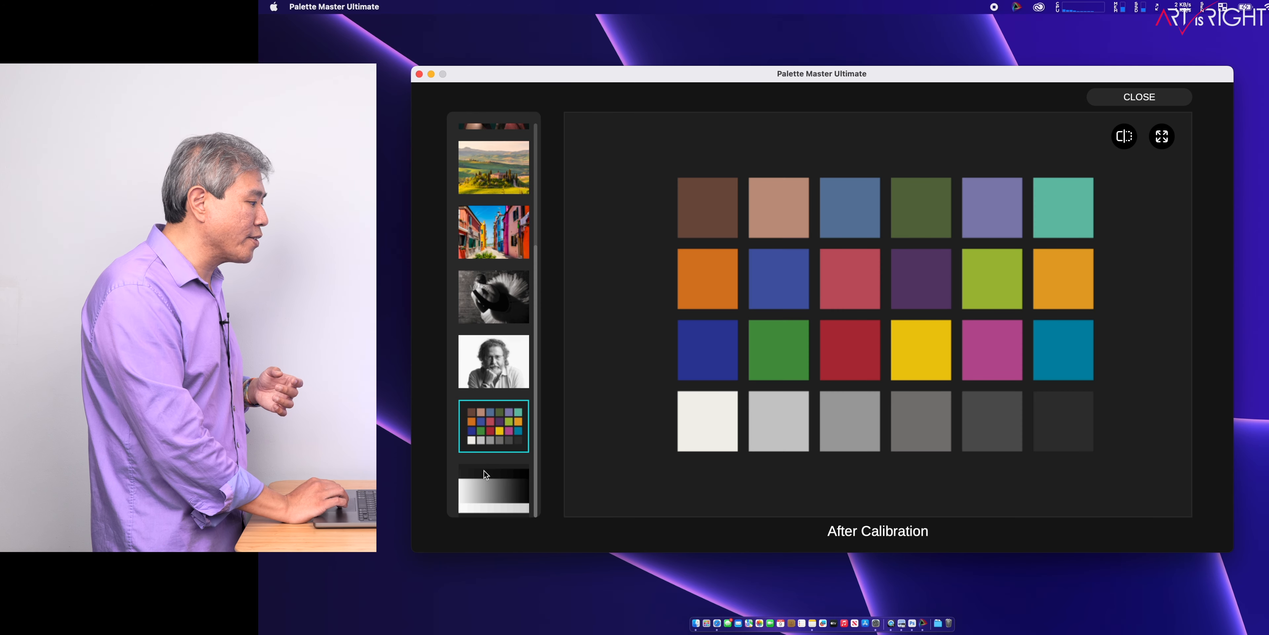
{"action": "left_click", "coordinate": [484, 472]}
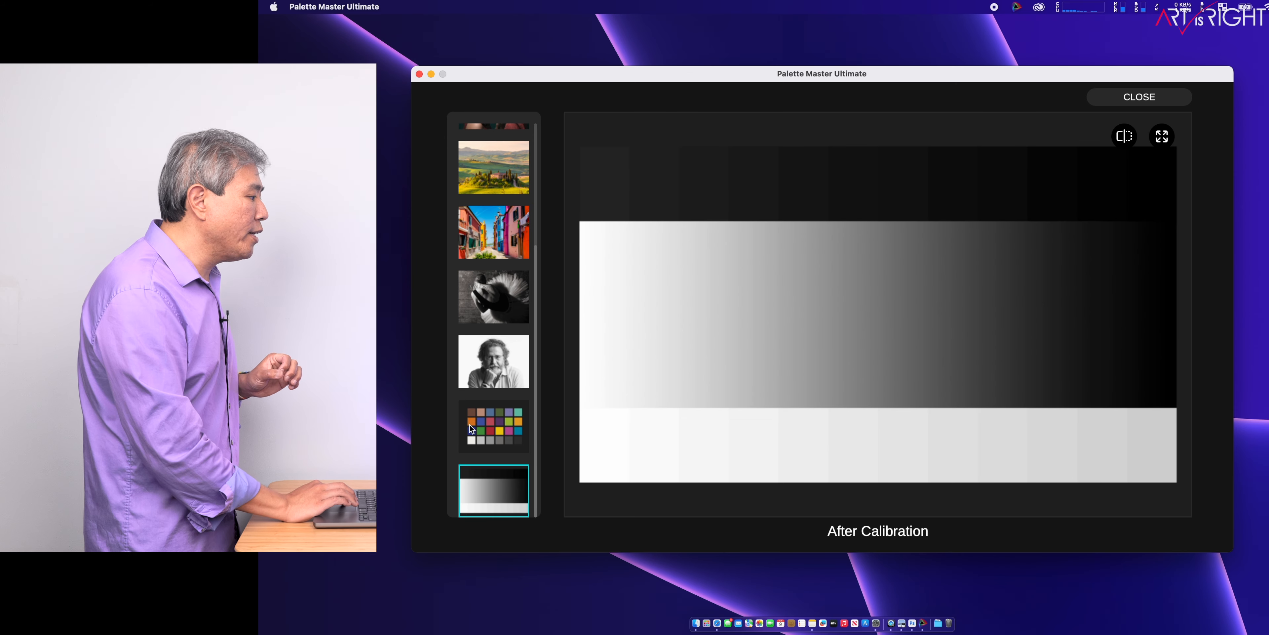
{"action": "scroll", "coordinate": [485, 420], "scroll_direction": "up", "scroll_amount": 6}
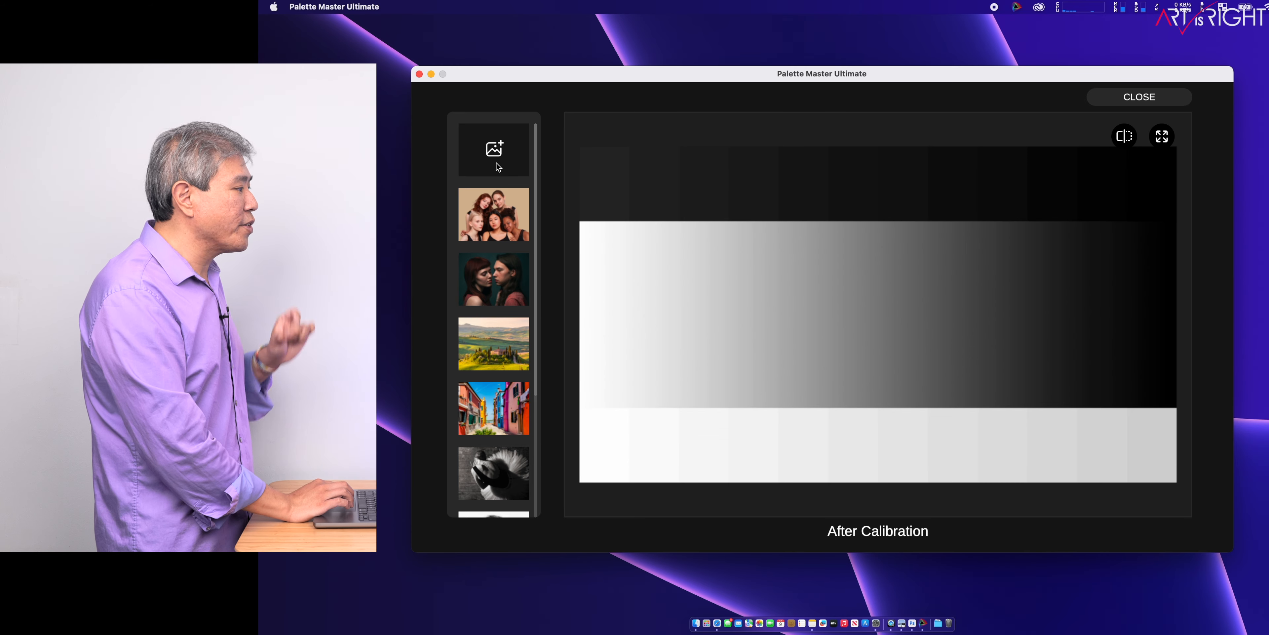
{"action": "left_click", "coordinate": [1129, 96]}
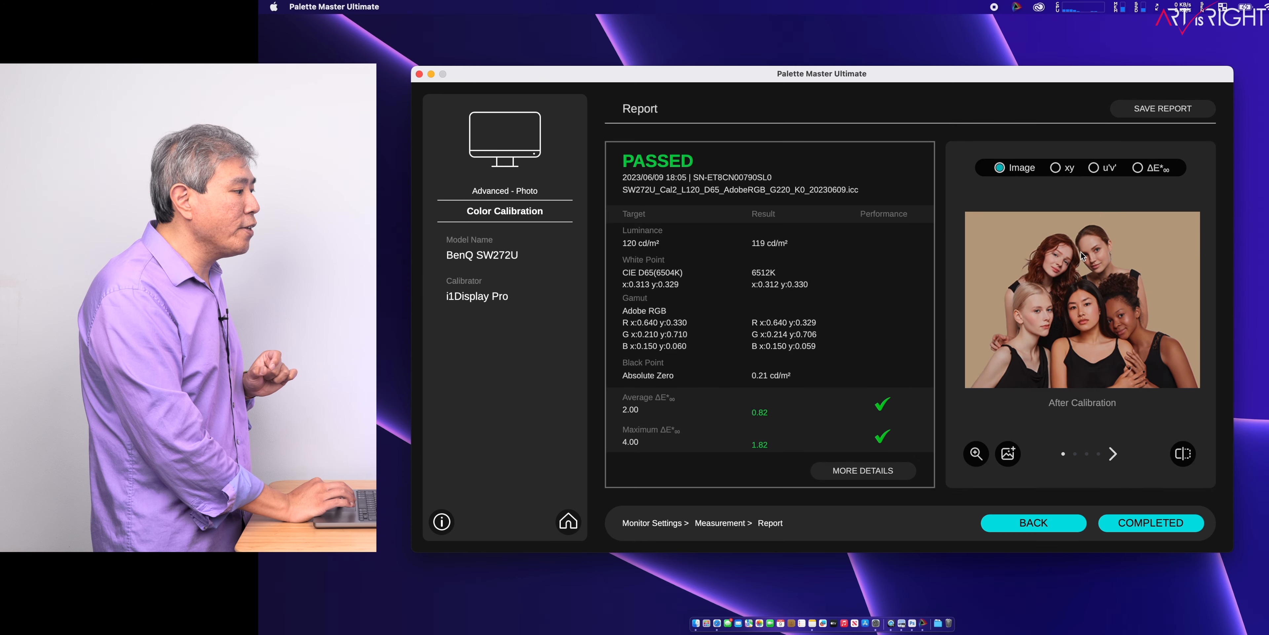
Import the JPEG numbered 02 from the DemoImages folder as a custom preview image
{"action": "left_click", "coordinate": [1008, 453]}
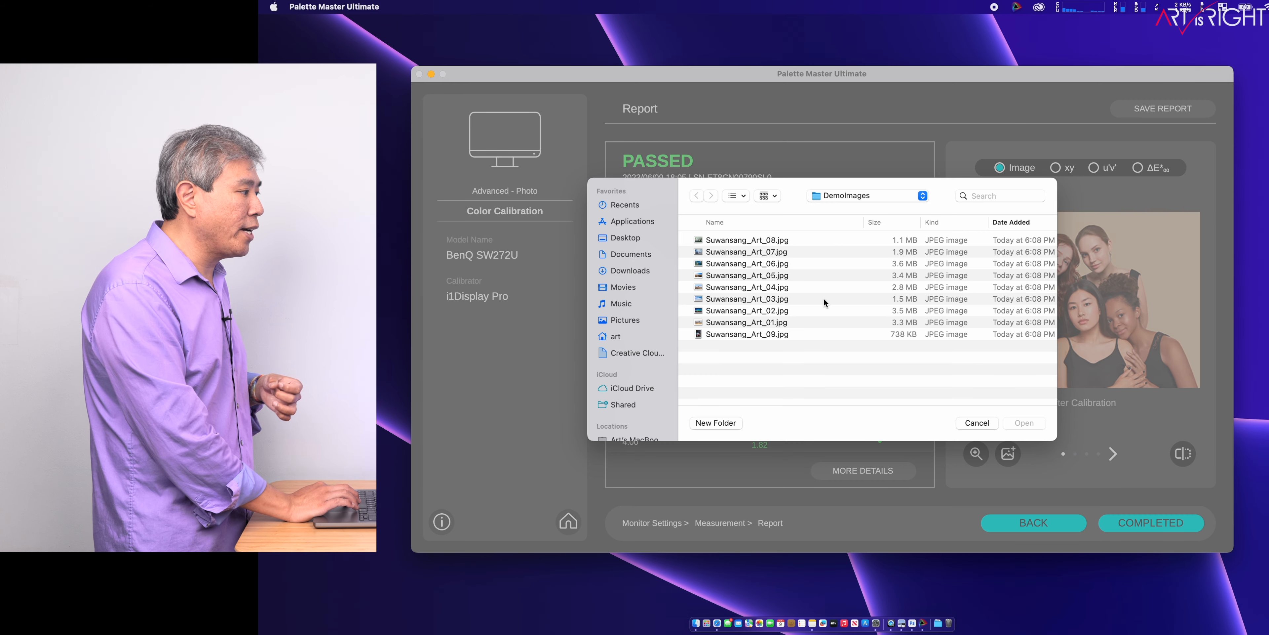
{"action": "left_click", "coordinate": [786, 309]}
{"action": "left_click", "coordinate": [1023, 422]}
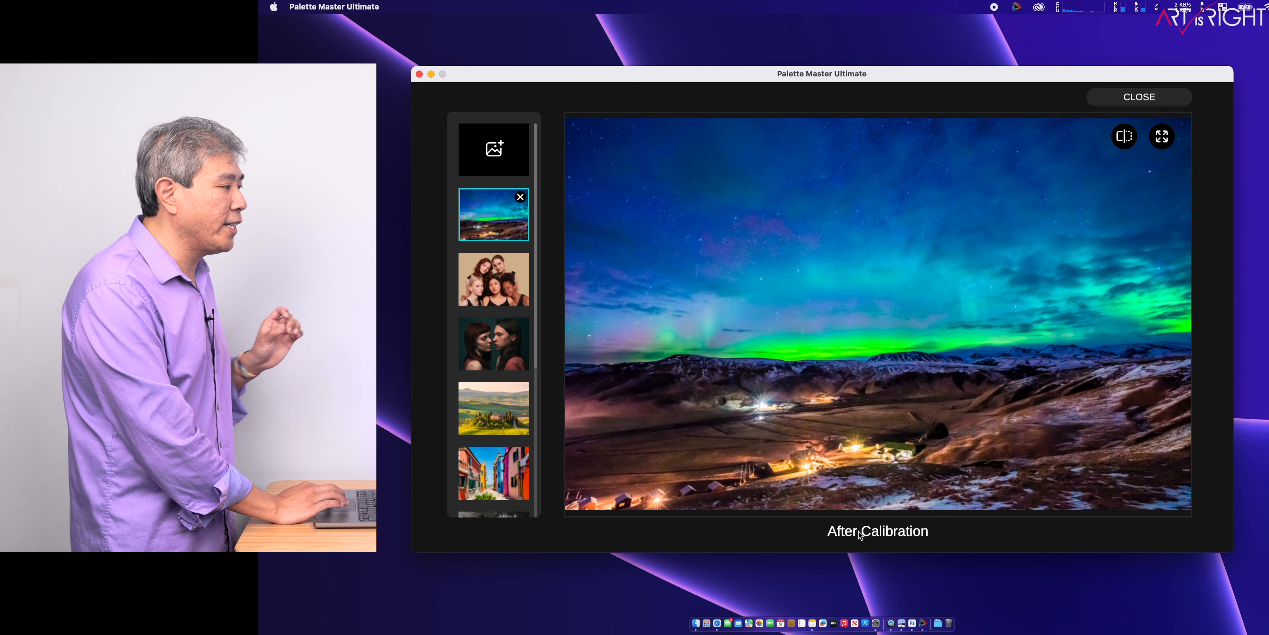
Compare the imported photo before and after calibration, view it full screen, and close the enlarged preview
{"action": "left_click", "coordinate": [1127, 135]}
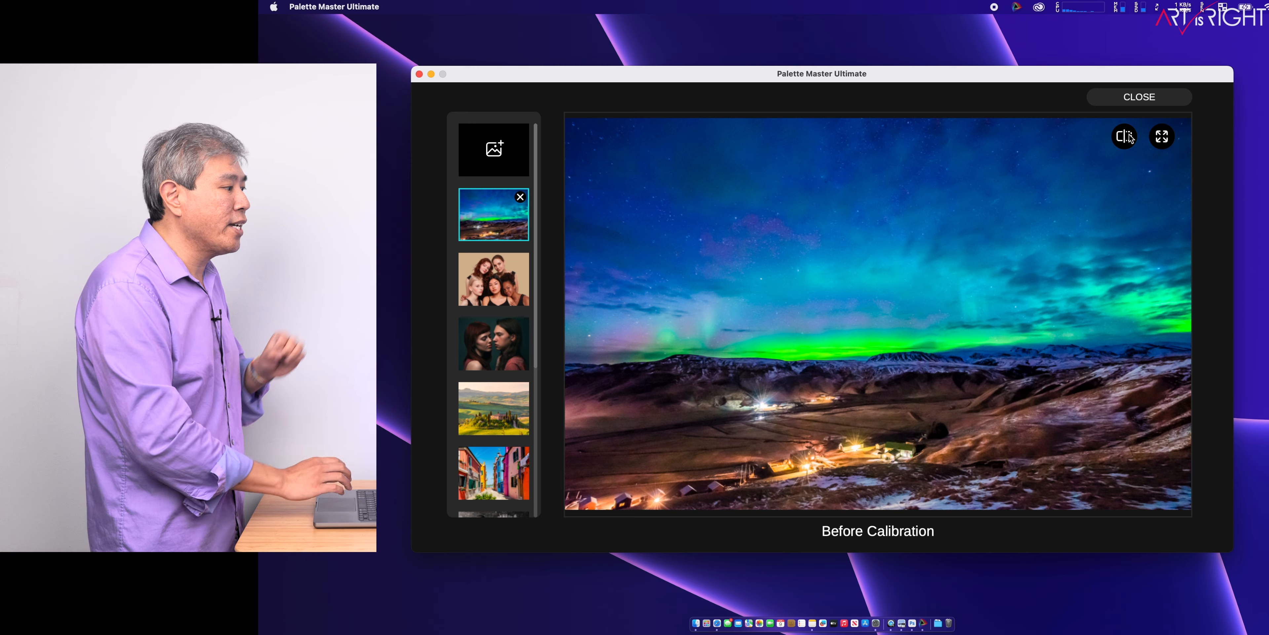
{"action": "left_click", "coordinate": [1126, 137]}
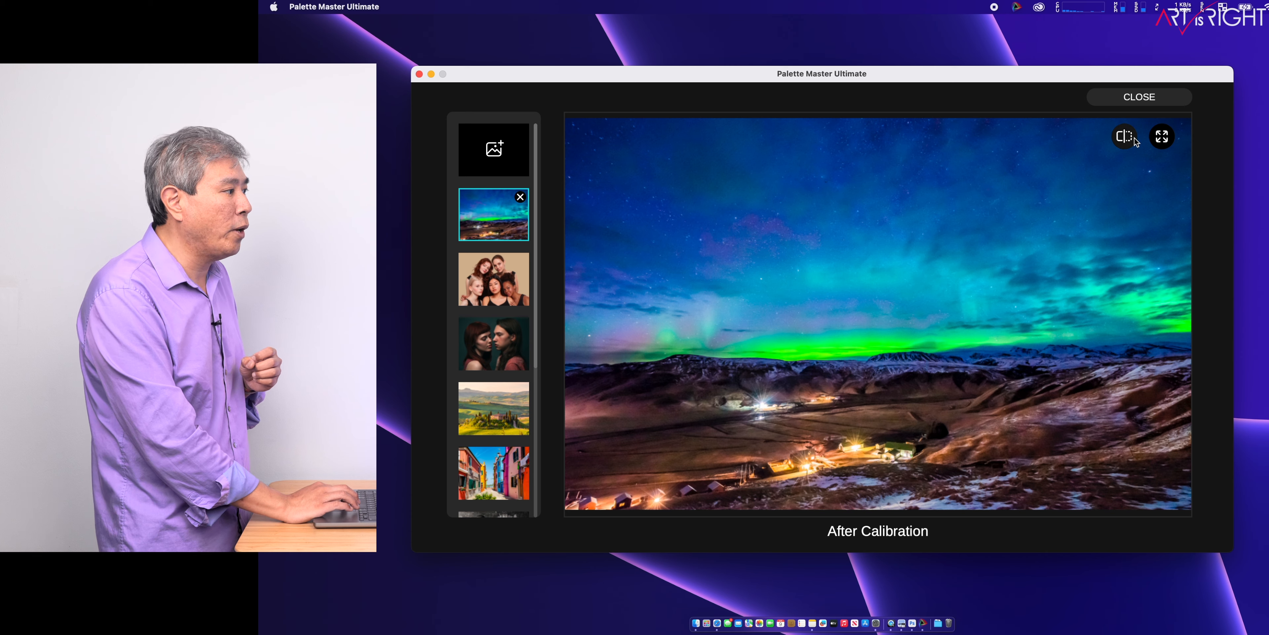
{"action": "left_click", "coordinate": [1161, 140]}
{"action": "left_click", "coordinate": [809, 397]}
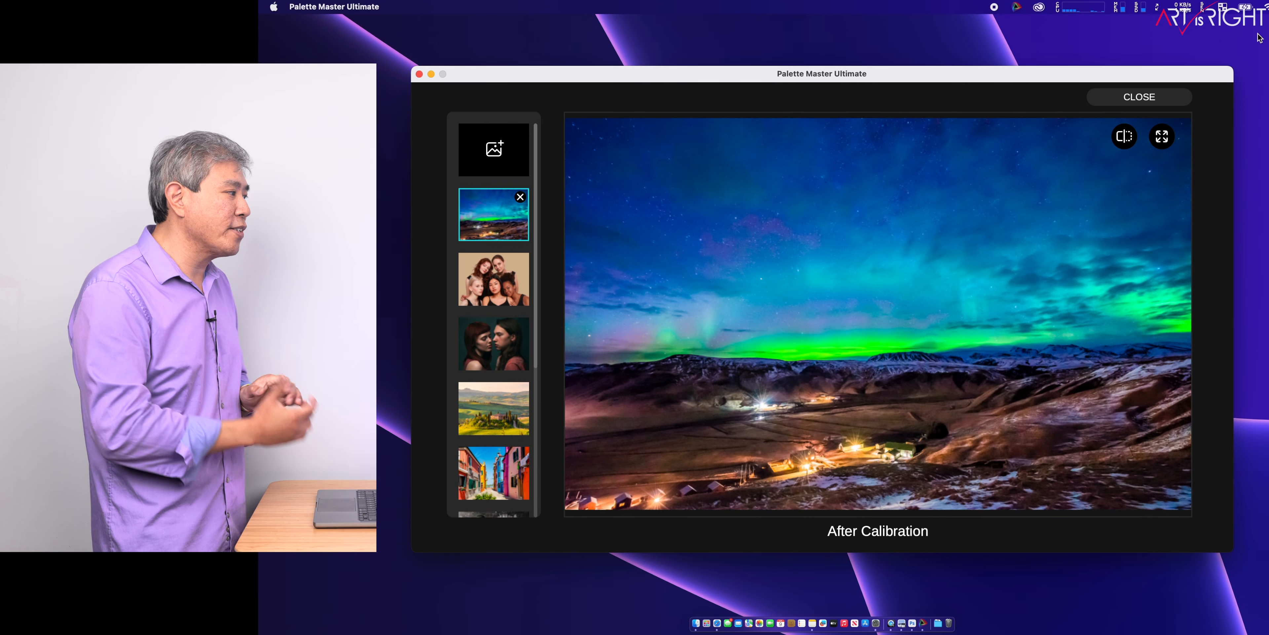
{"action": "left_click", "coordinate": [1172, 90]}
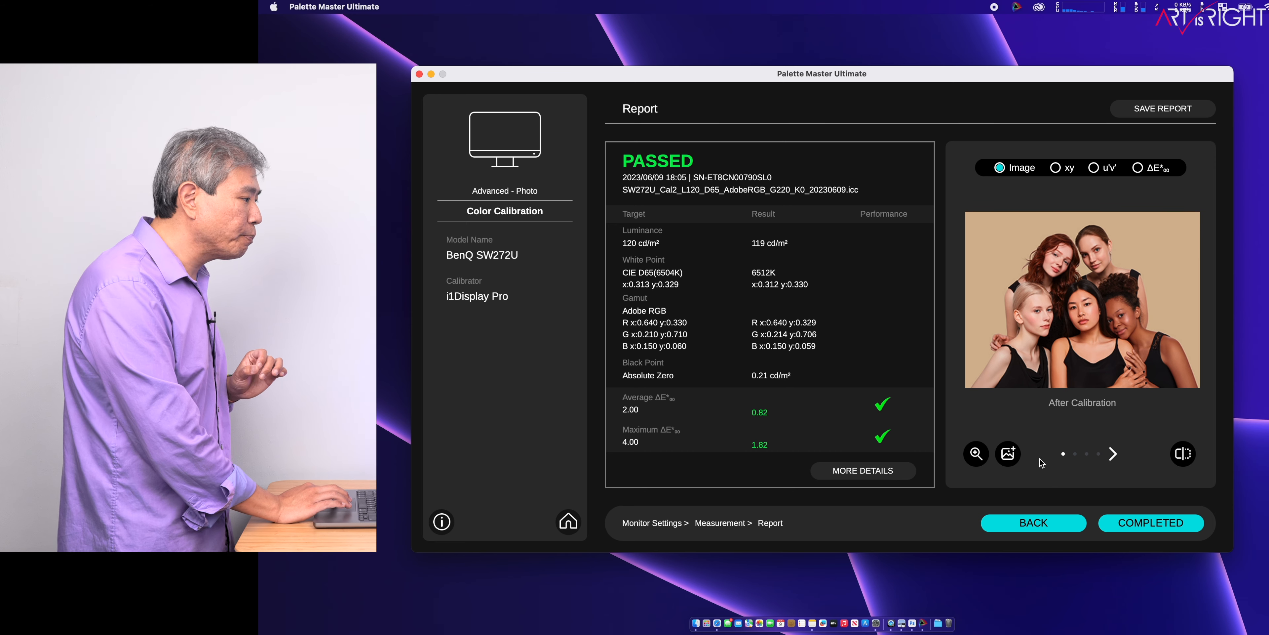
Bring up the color patch chart in the report preview and compare it before and after calibration
{"action": "left_click", "coordinate": [1116, 454]}
{"action": "left_click", "coordinate": [1116, 454]}
{"action": "left_click", "coordinate": [1116, 454]}
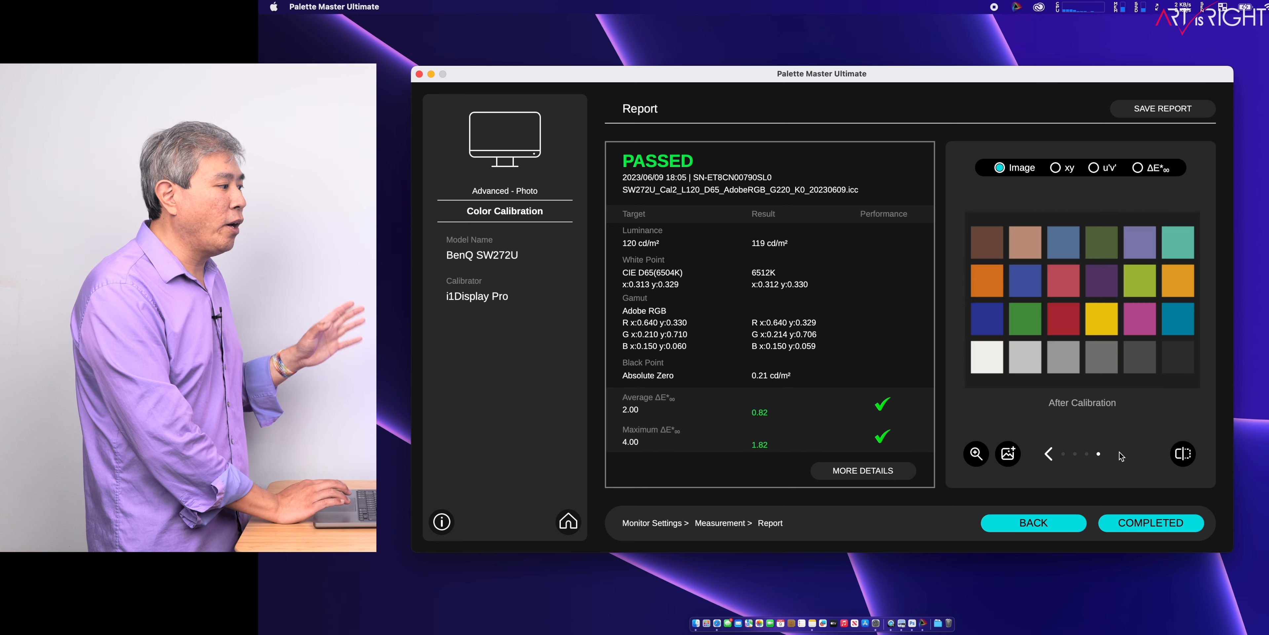
{"action": "left_click", "coordinate": [1182, 454]}
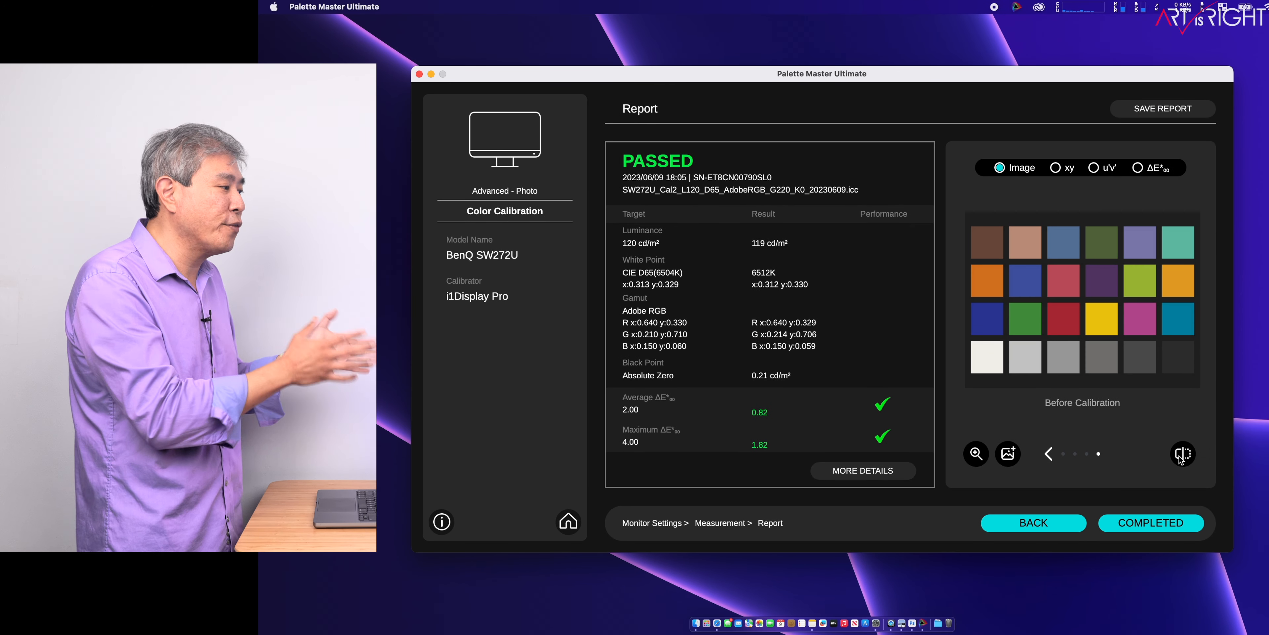
{"action": "left_click", "coordinate": [1182, 456]}
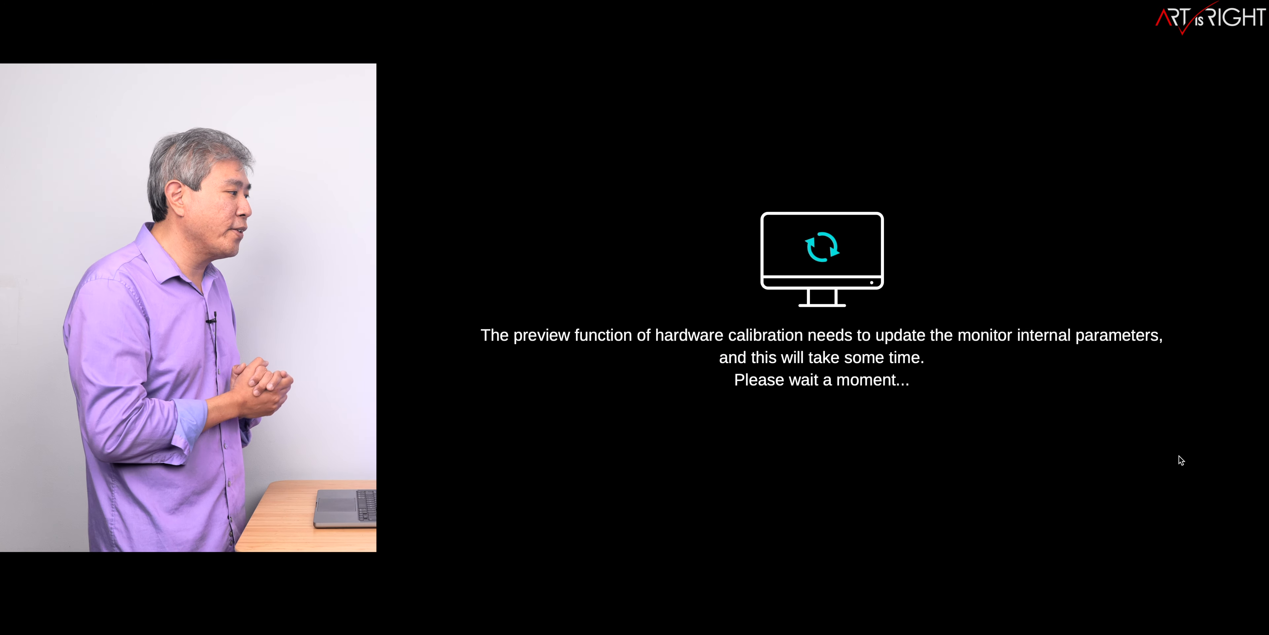